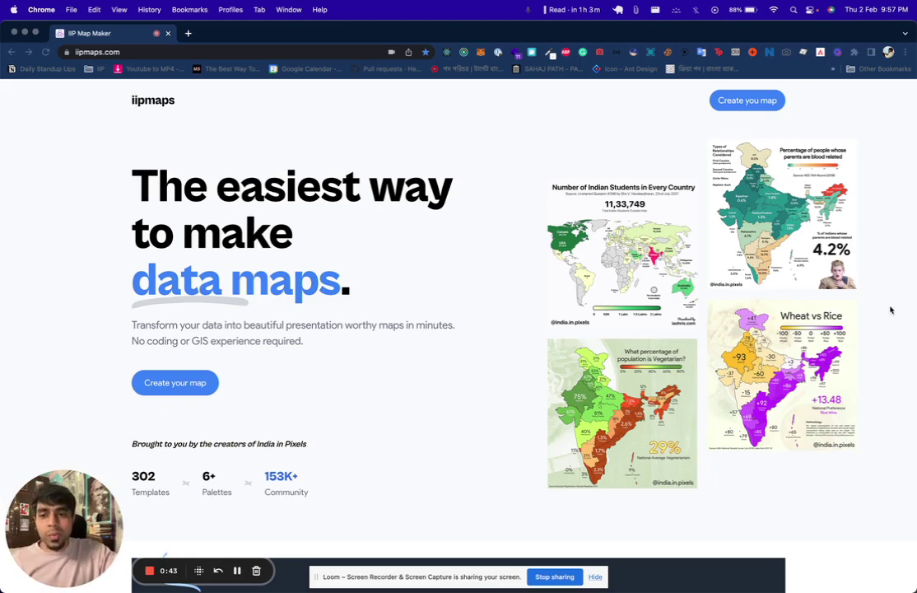
Start a new map and sign in with Continue with Google, choosing an account.
{"action": "left_click", "coordinate": [191, 383]}
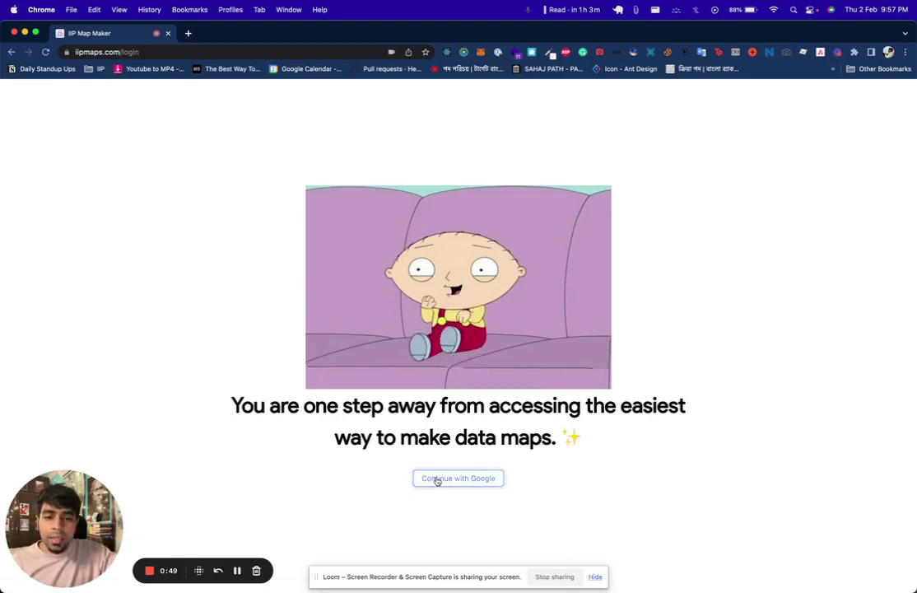
{"action": "left_click", "coordinate": [436, 479]}
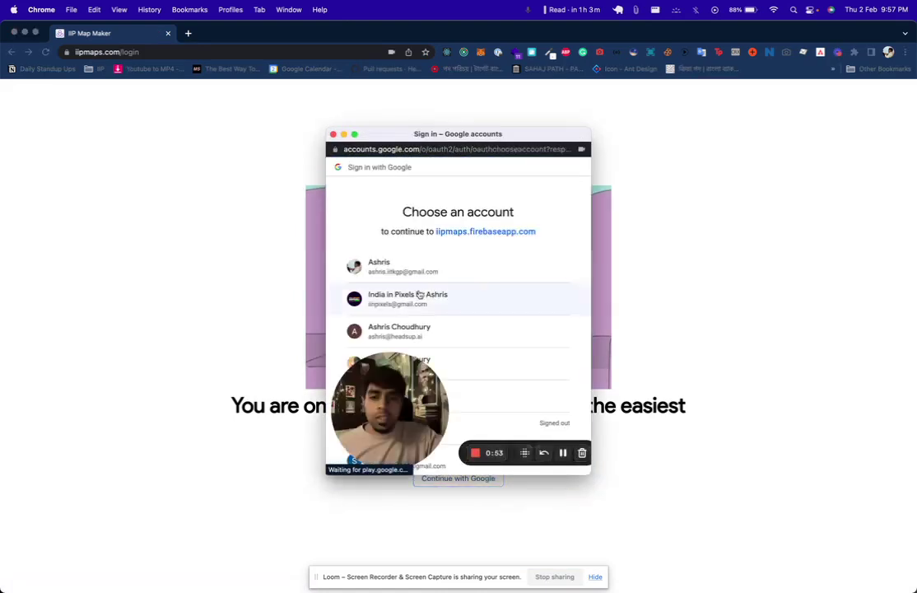
{"action": "scroll", "coordinate": [491, 332], "scroll_direction": "down", "scroll_amount": 2}
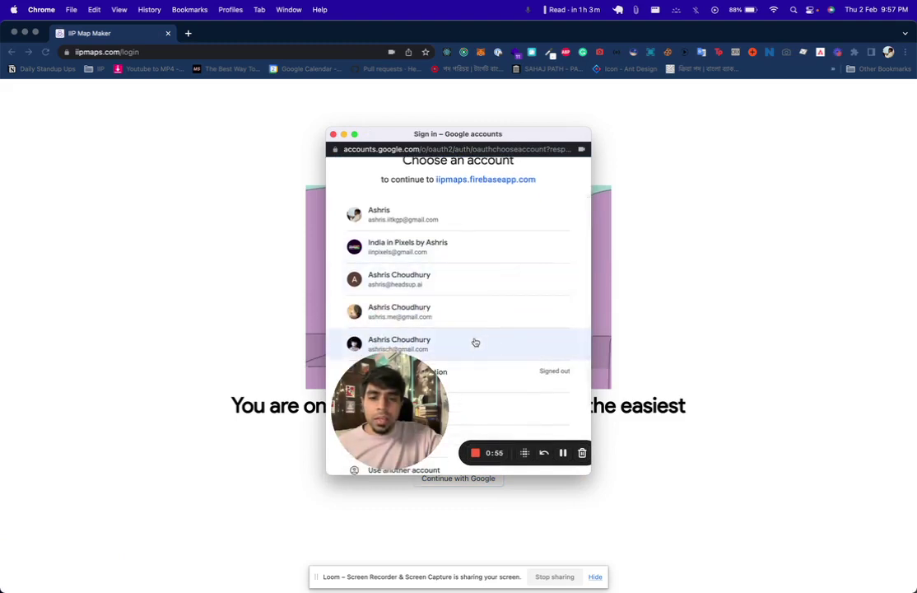
{"action": "left_click", "coordinate": [476, 342]}
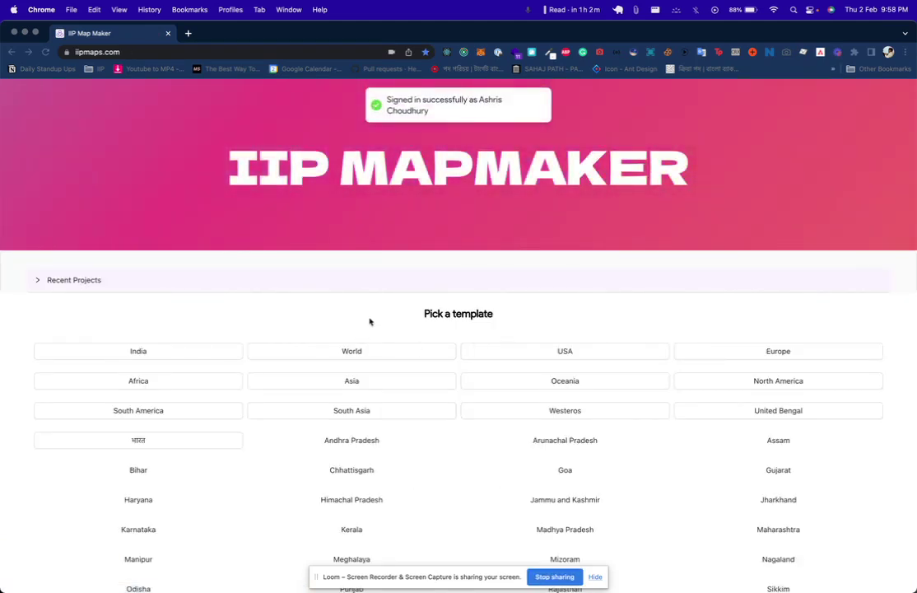
Pick the India template from the template grid, which lands on a waitlist notice.
{"action": "scroll", "coordinate": [370, 321], "scroll_direction": "down", "scroll_amount": 3}
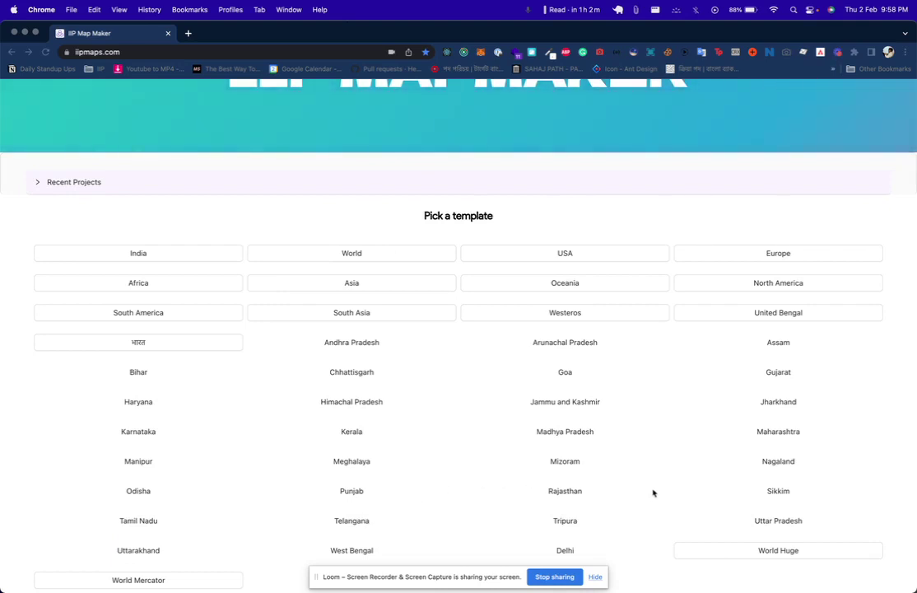
{"action": "left_click", "coordinate": [147, 253]}
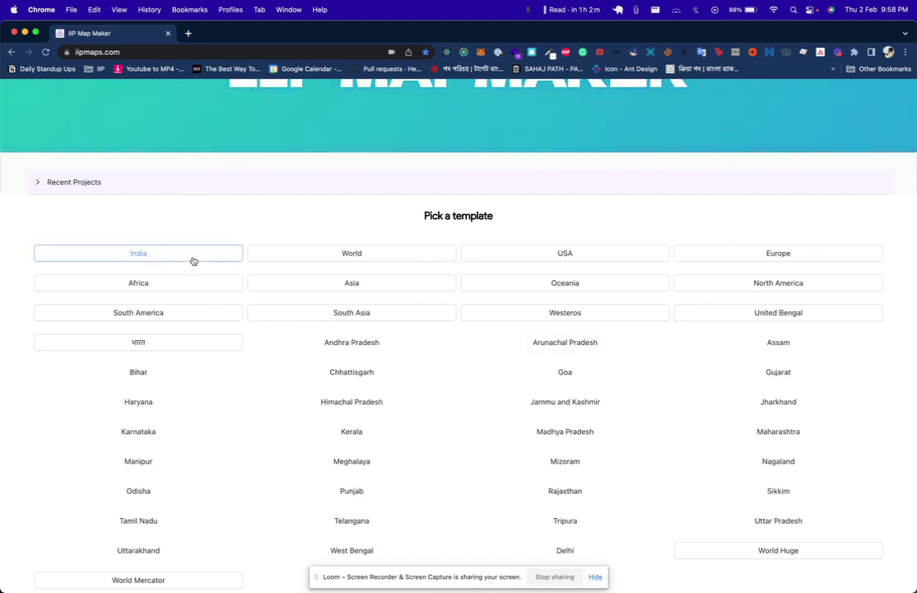
{"action": "left_click", "coordinate": [144, 258]}
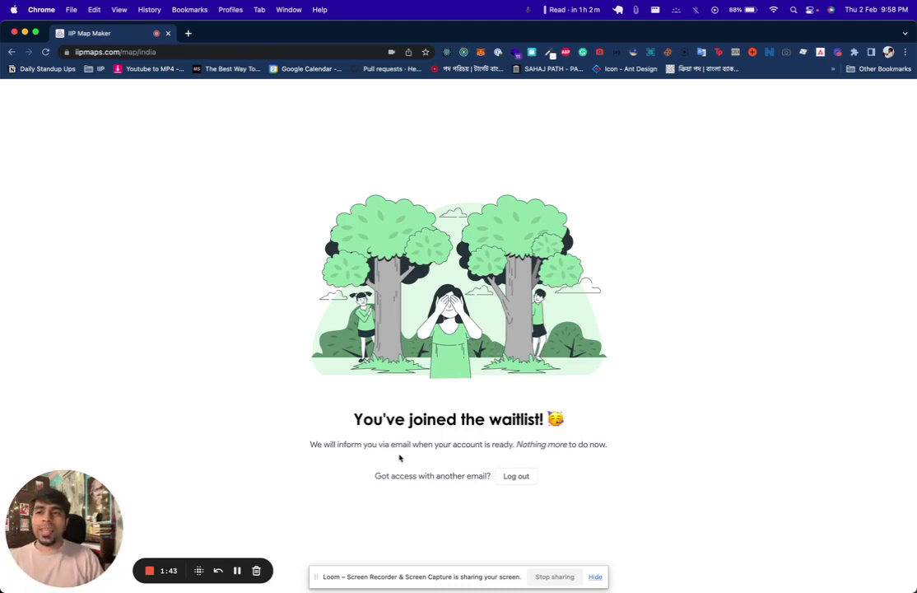
Log out and sign back in with a different Google account to reach the India editor.
{"action": "left_click", "coordinate": [517, 479]}
{"action": "left_click", "coordinate": [438, 480]}
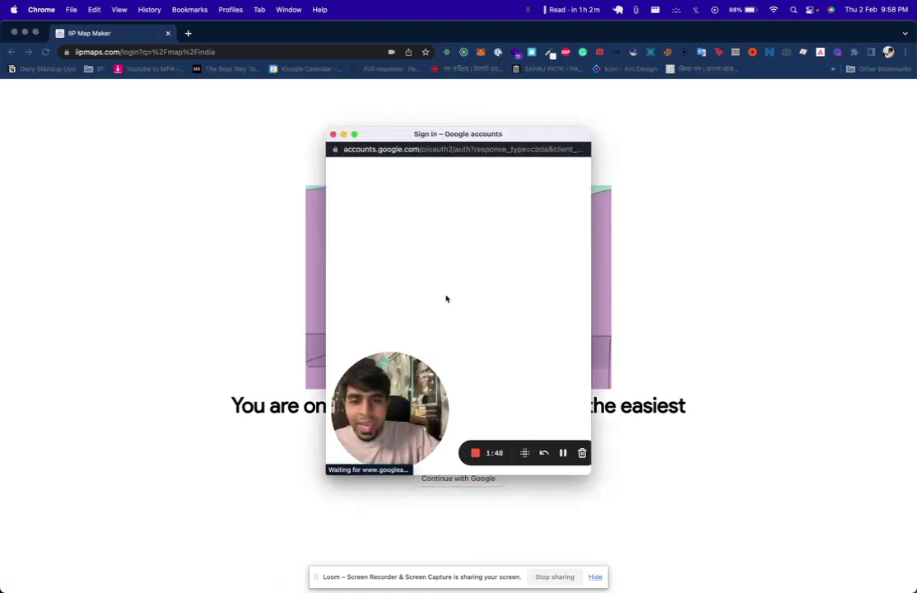
{"action": "left_click", "coordinate": [428, 298]}
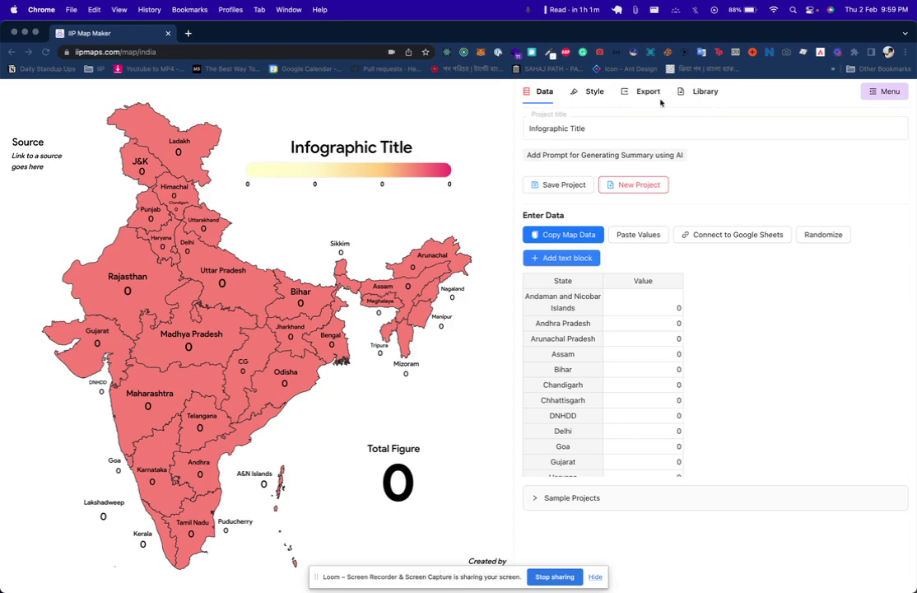
Set Bihar's value to 45 in the data table.
{"action": "scroll", "coordinate": [585, 369], "scroll_direction": "down", "scroll_amount": 5}
{"action": "scroll", "coordinate": [585, 368], "scroll_direction": "up", "scroll_amount": 5}
{"action": "left_click", "coordinate": [646, 368]}
{"action": "type", "text": "45"}
{"action": "key", "text": "Return"}
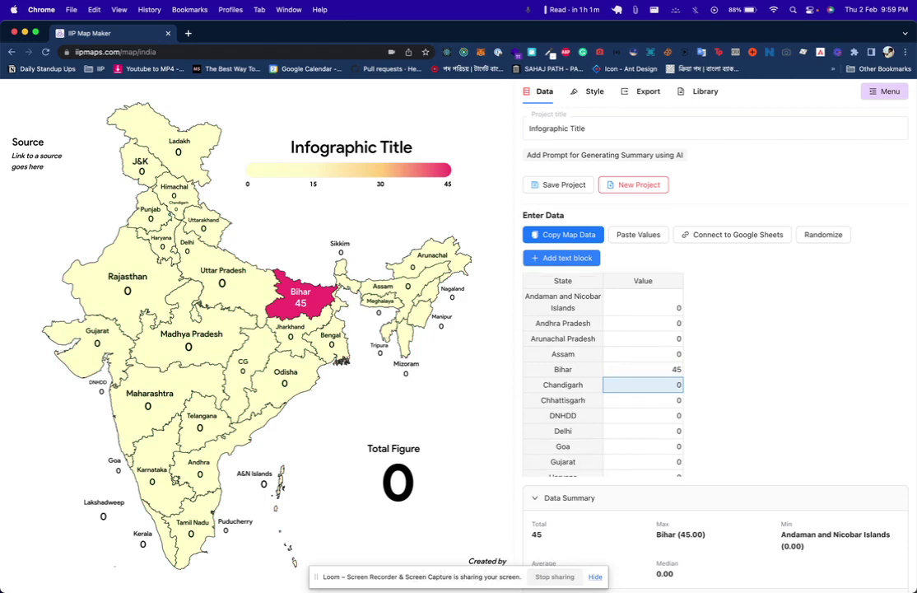
Try the Kochi and Bikaner palettes, settling on the pink-purple Jodhpur palette.
{"action": "left_click", "coordinate": [592, 92]}
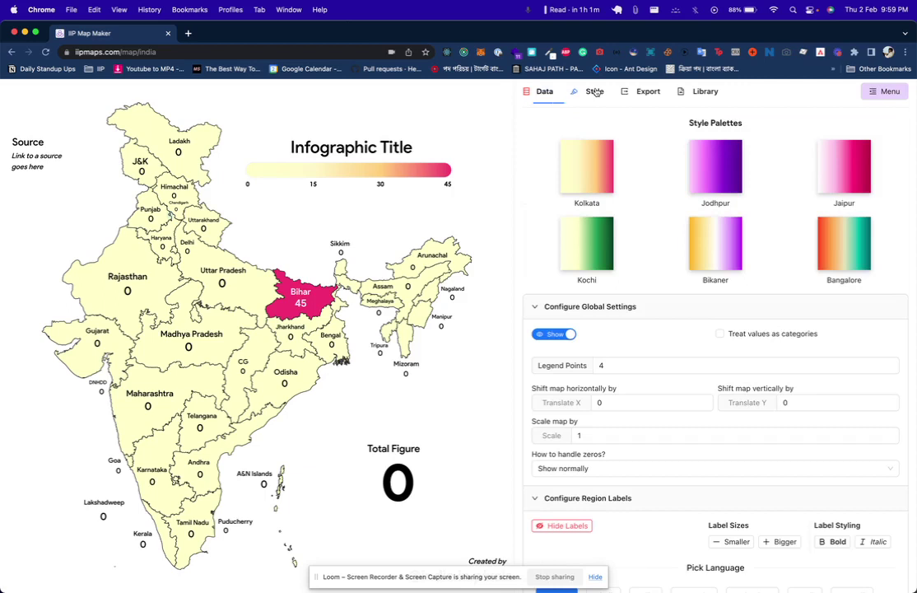
{"action": "left_click", "coordinate": [594, 265]}
{"action": "left_click", "coordinate": [714, 254]}
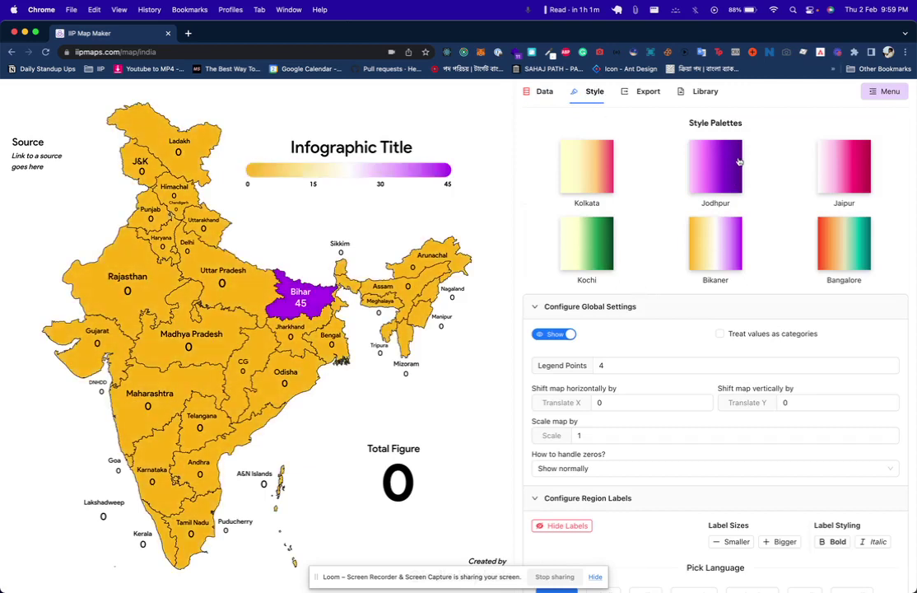
{"action": "left_click", "coordinate": [737, 159]}
Fill every state with random sample values, randomizing twice.
{"action": "left_click", "coordinate": [541, 91]}
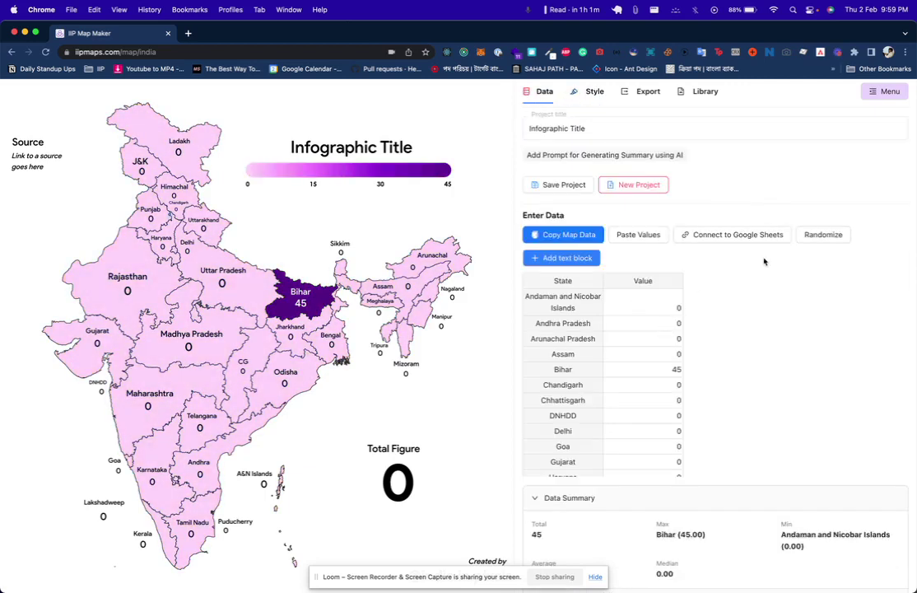
{"action": "left_click", "coordinate": [833, 237]}
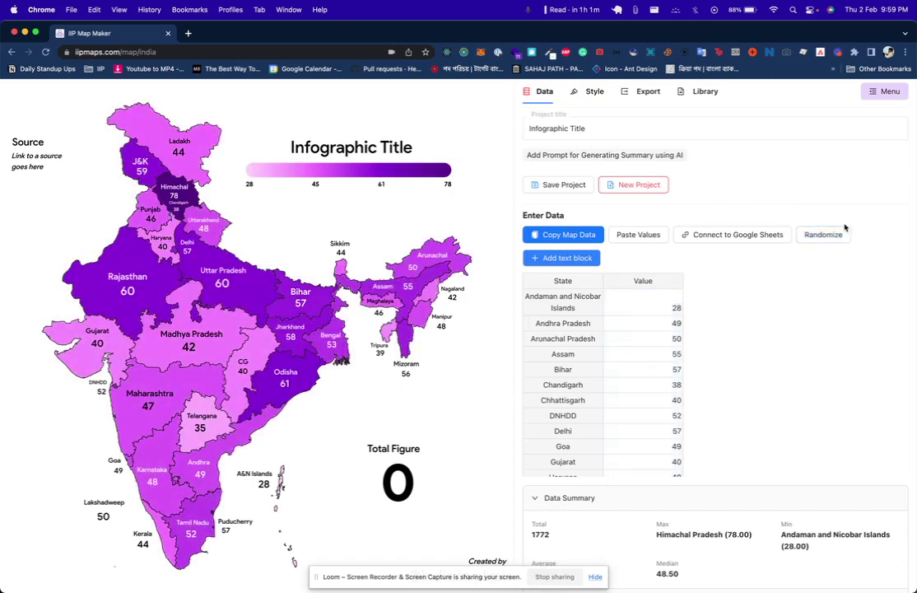
{"action": "left_click", "coordinate": [838, 237]}
Replace the project title with 'Number of chickens per 100 people in each state'.
{"action": "triple_click", "coordinate": [581, 129]}
{"action": "type", "text": "umb"}
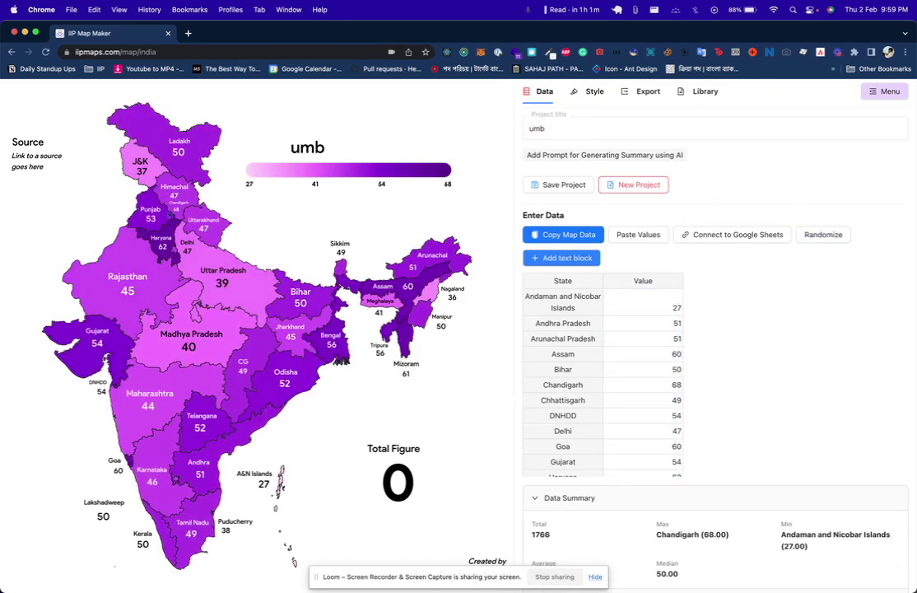
{"action": "key", "text": "BackSpace"}
{"action": "key", "text": "BackSpace"}
{"action": "key", "text": "BackSpace"}
{"action": "type", "text": "Number o"}
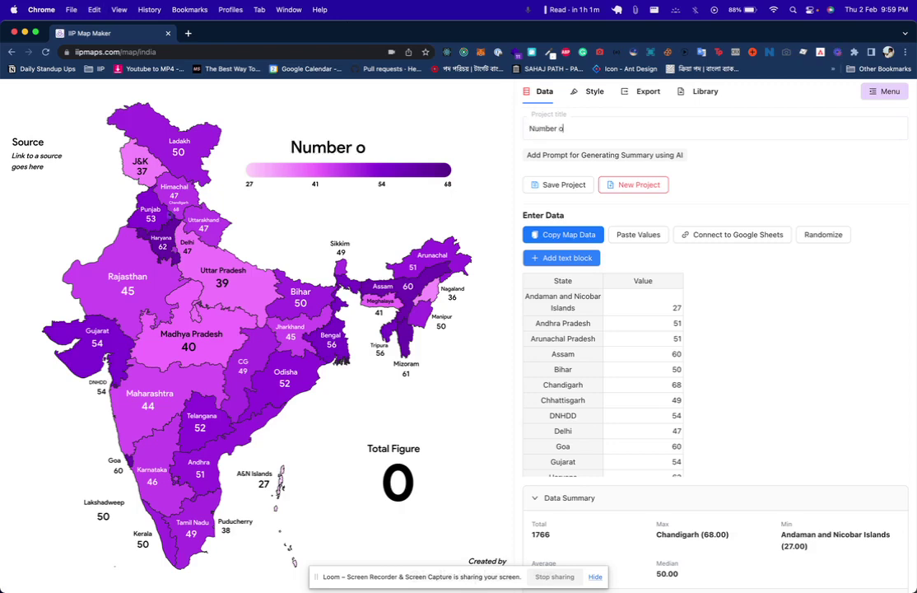
{"action": "type", "text": "f chickens p"}
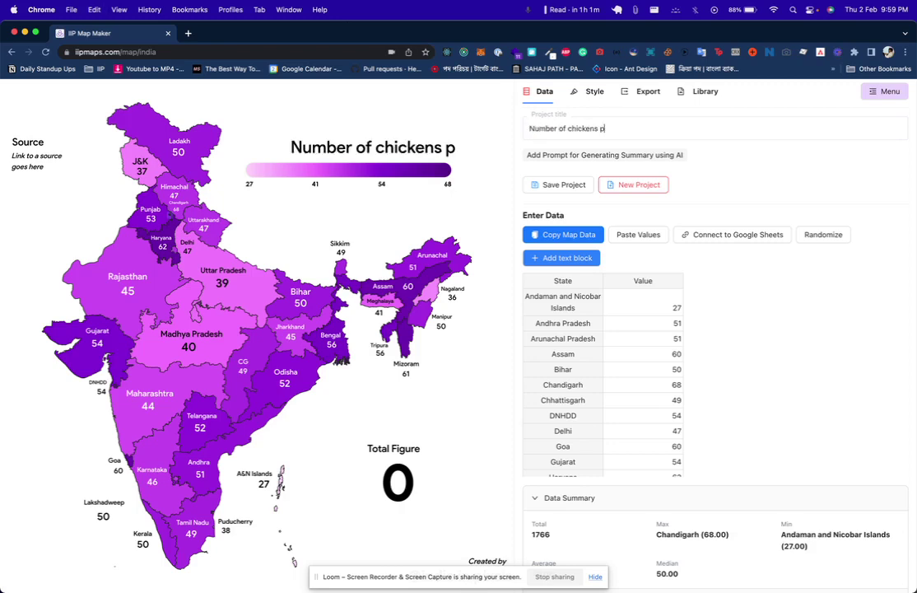
{"action": "type", "text": "er 100 p"}
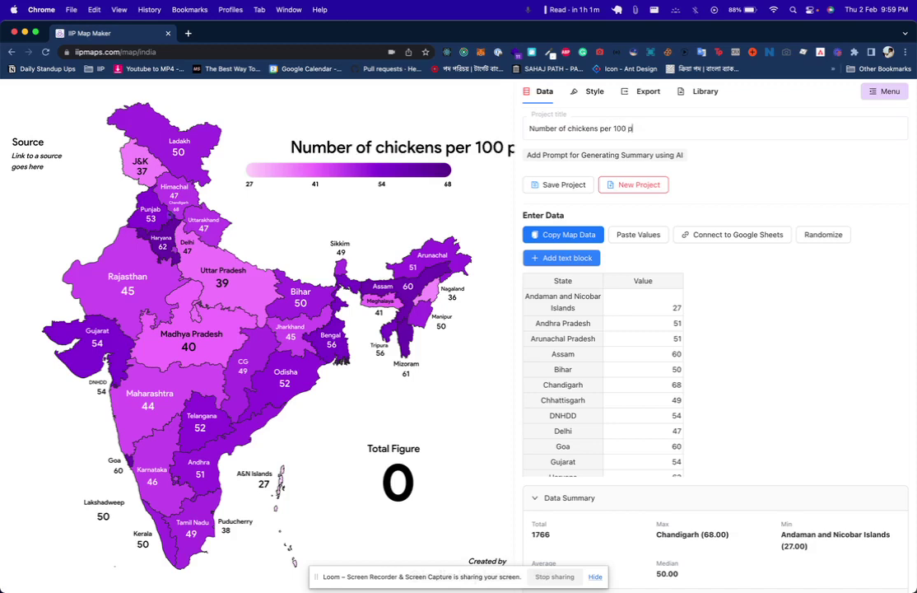
{"action": "type", "text": "eople in each state"}
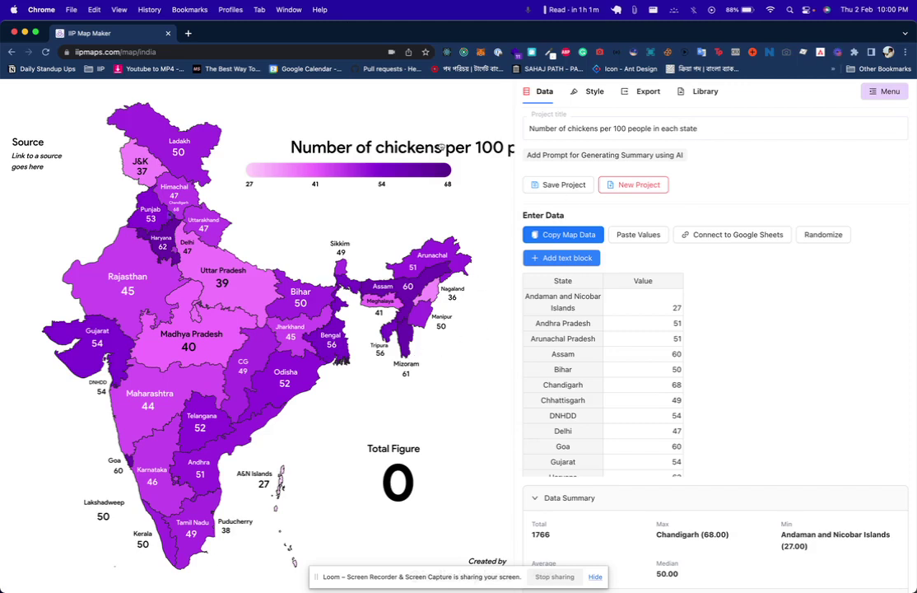
Give the map title a width of 400 so it wraps, positioned above the legend.
{"action": "left_click", "coordinate": [377, 140]}
{"action": "left_click", "coordinate": [372, 142]}
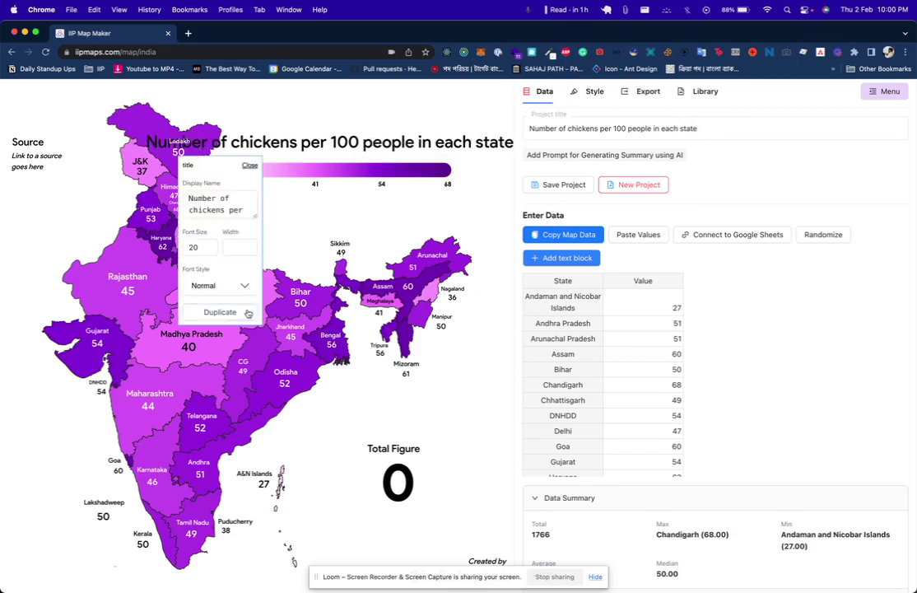
{"action": "left_click_drag", "start_coordinate": [234, 175], "coordinate": [339, 241]}
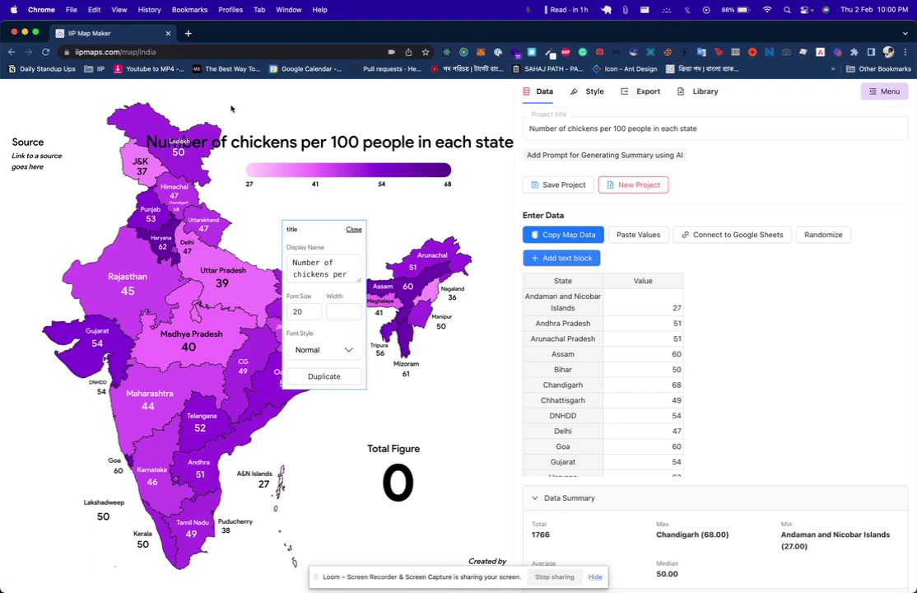
{"action": "left_click_drag", "start_coordinate": [251, 135], "coordinate": [269, 148]}
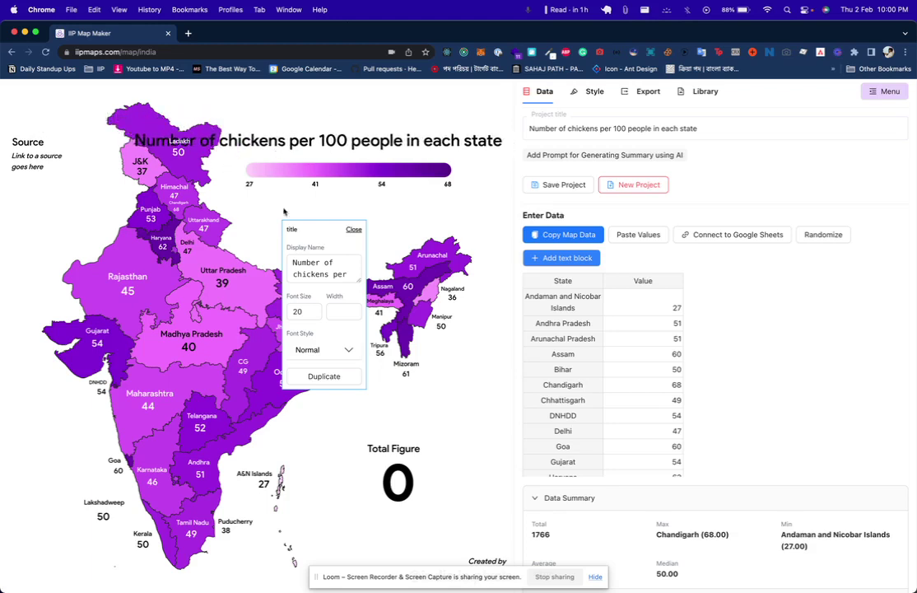
{"action": "left_click", "coordinate": [341, 312]}
{"action": "type", "text": "400"}
{"action": "left_click_drag", "start_coordinate": [259, 128], "coordinate": [406, 146]}
{"action": "left_click", "coordinate": [354, 229]}
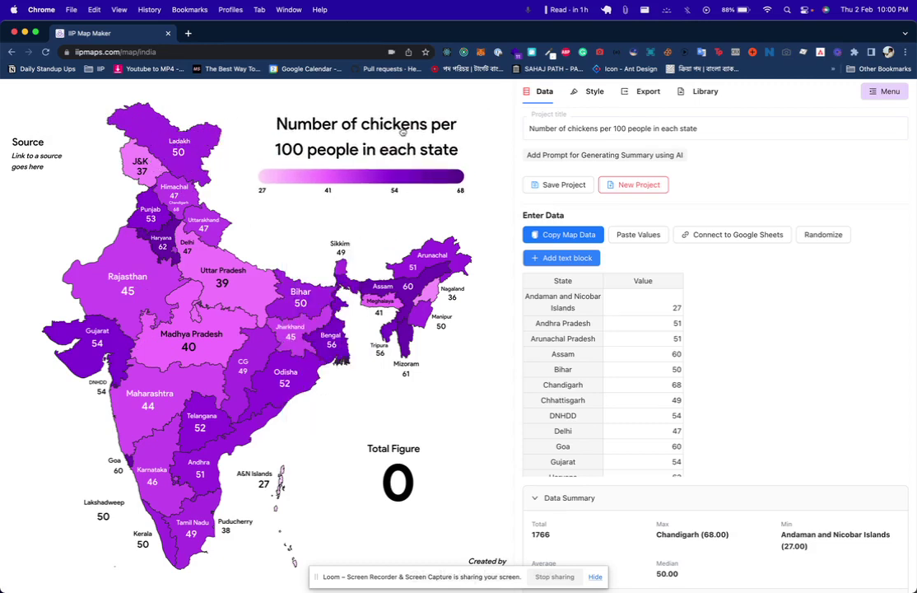
{"action": "left_click", "coordinate": [604, 89]}
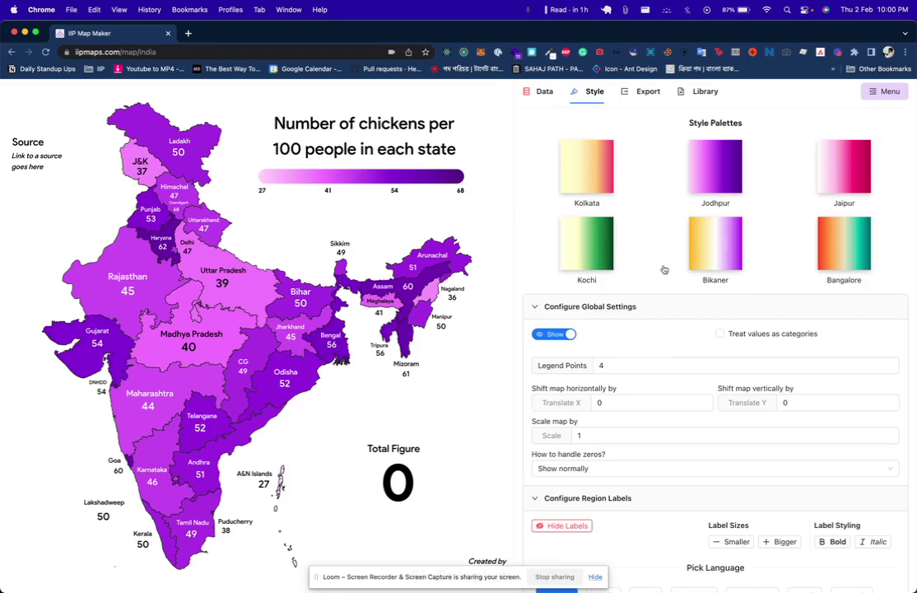
Apply the orange-to-teal Bangalore palette and open its gradient editor from the legend.
{"action": "left_click", "coordinate": [850, 256]}
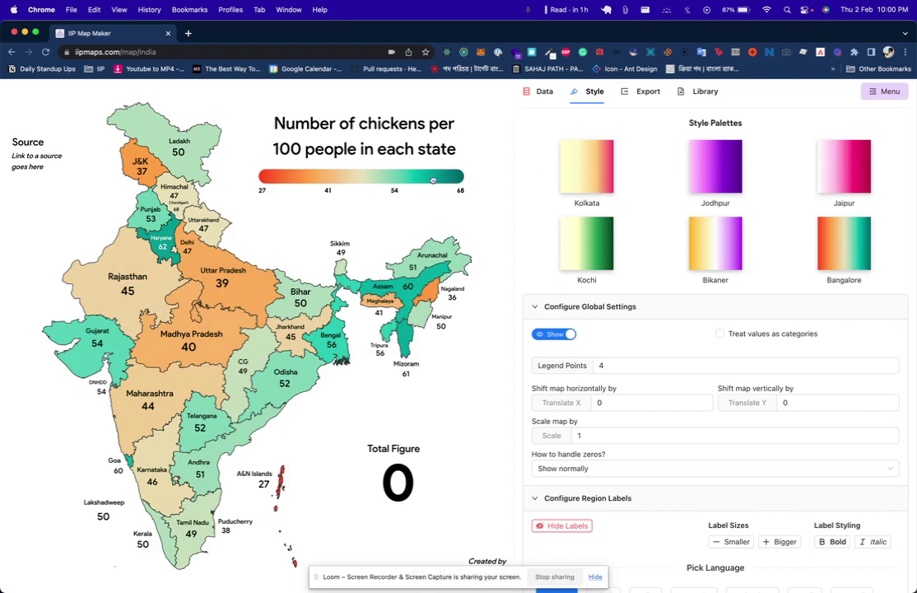
{"action": "left_click_drag", "start_coordinate": [433, 179], "coordinate": [439, 182]}
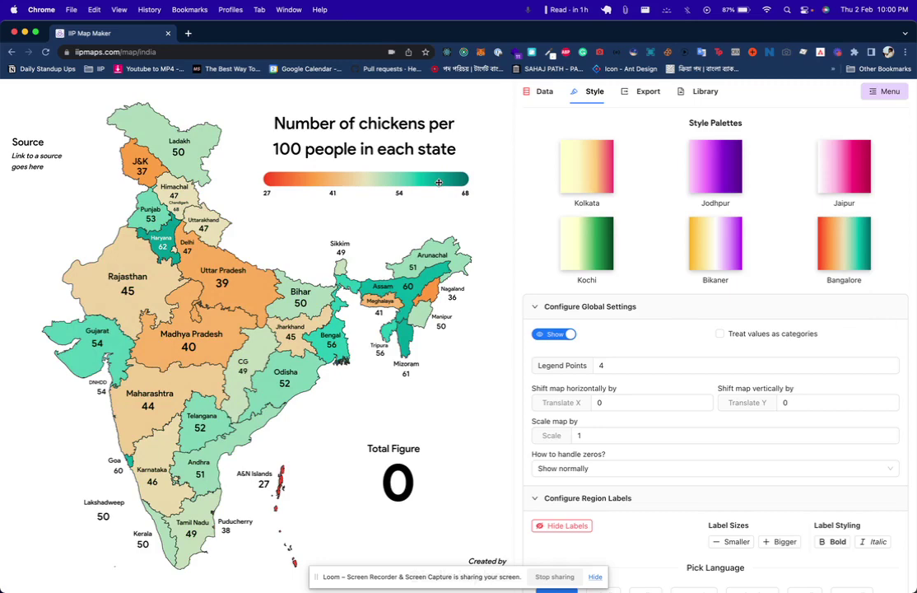
{"action": "left_click", "coordinate": [439, 182]}
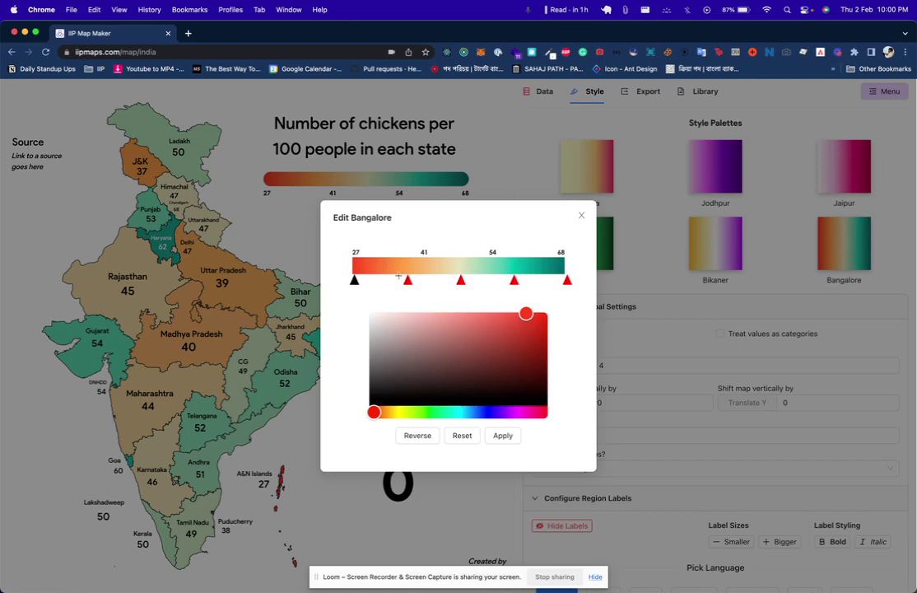
Reposition the Bangalore gradient's colour stops and apply it, giving a red-to-teal 27–68 legend.
{"action": "left_click_drag", "start_coordinate": [355, 280], "coordinate": [442, 282]}
{"action": "left_click_drag", "start_coordinate": [514, 281], "coordinate": [484, 281]}
{"action": "left_click_drag", "start_coordinate": [568, 281], "coordinate": [522, 281]}
{"action": "left_click", "coordinate": [506, 438]}
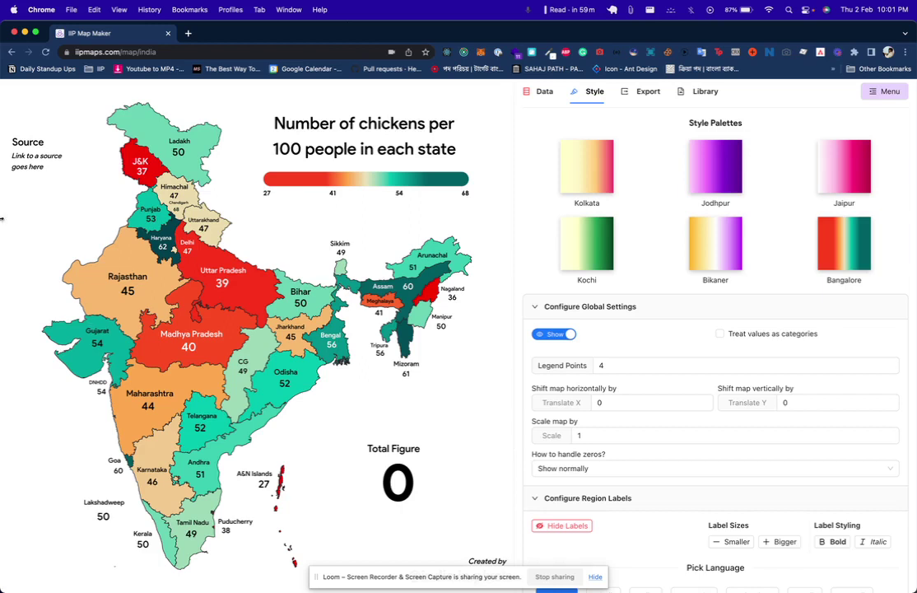
Change the source text to 'My imagination'.
{"action": "left_click", "coordinate": [26, 166]}
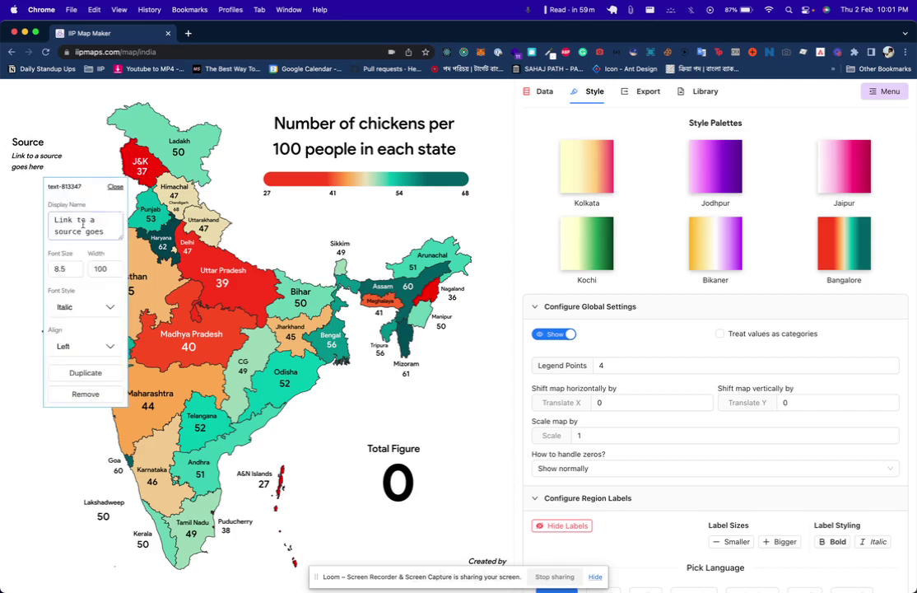
{"action": "left_click_drag", "start_coordinate": [55, 220], "coordinate": [107, 233]}
{"action": "key", "text": "BackSpace"}
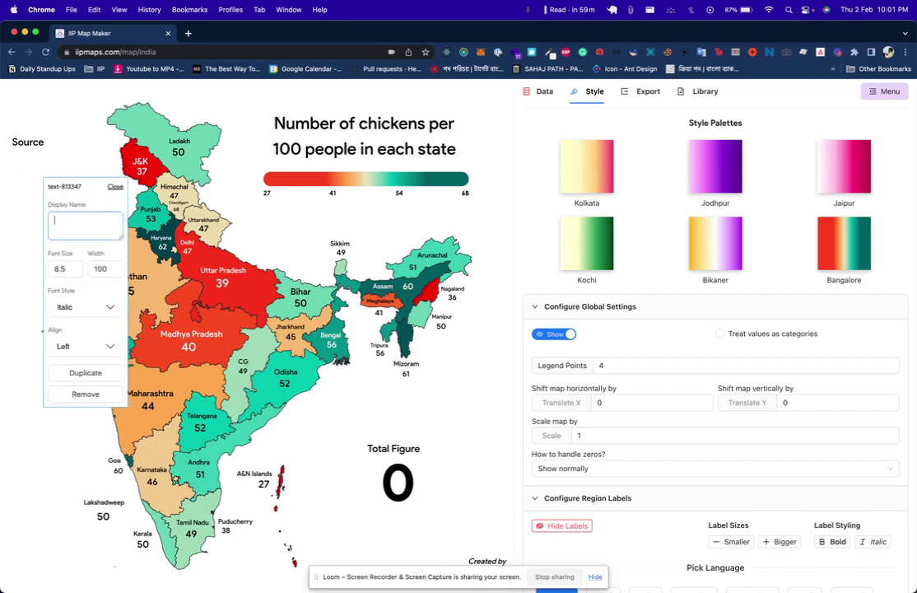
{"action": "type", "text": "My imagination"}
{"action": "left_click", "coordinate": [116, 187]}
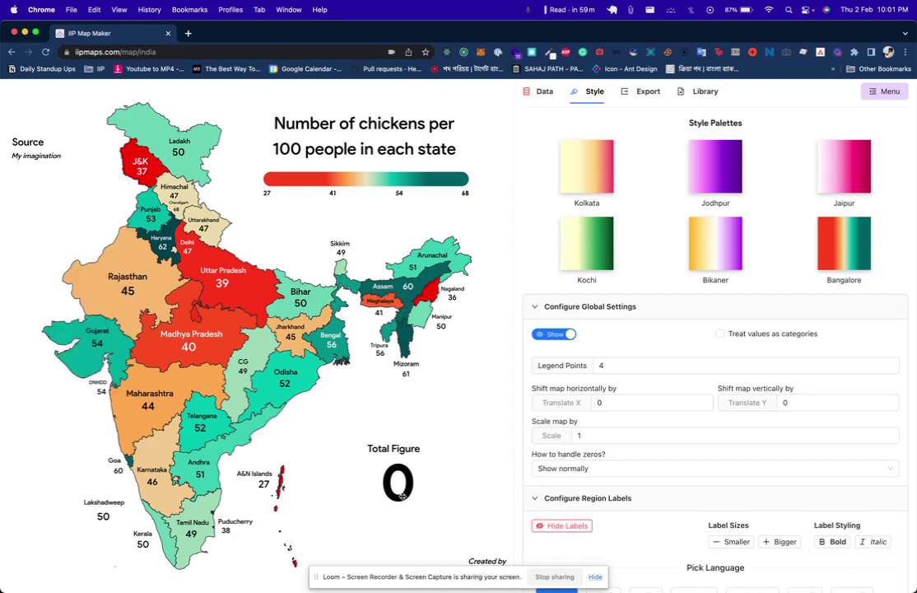
Set the big figure to 49.06, the state average from the Data Summary.
{"action": "left_click", "coordinate": [350, 433]}
{"action": "scroll", "coordinate": [618, 488], "scroll_direction": "down", "scroll_amount": 5}
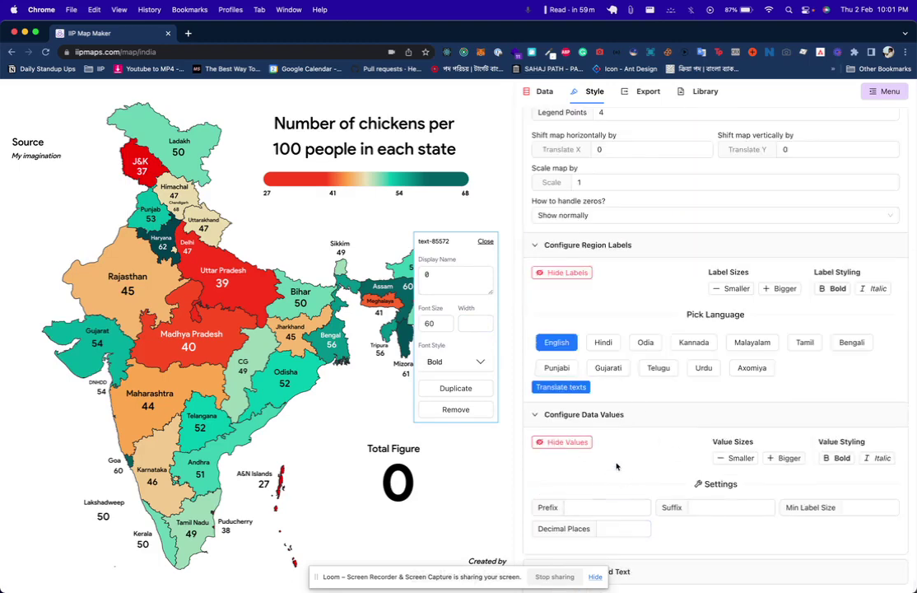
{"action": "left_click", "coordinate": [544, 91]}
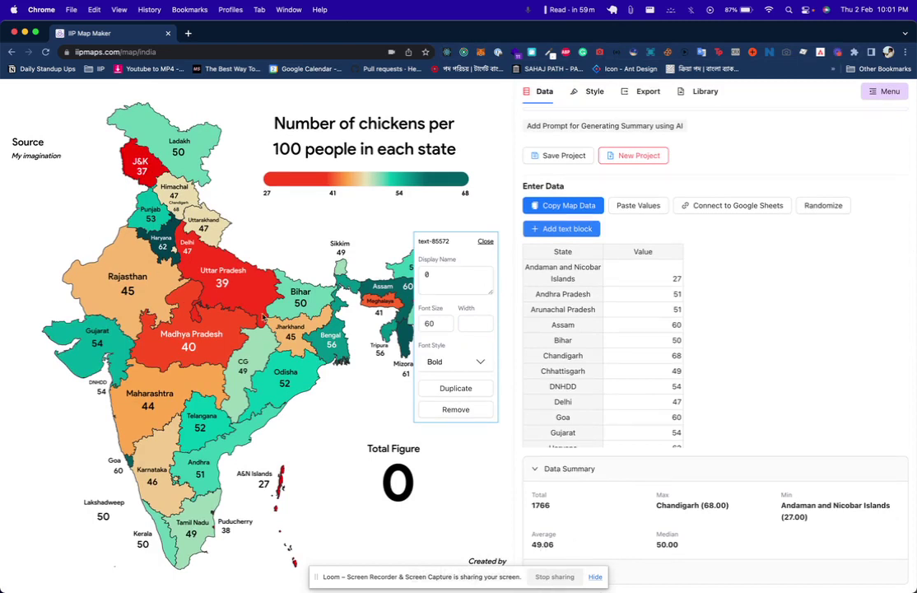
{"action": "left_click", "coordinate": [432, 276]}
{"action": "key", "text": "BackSpace"}
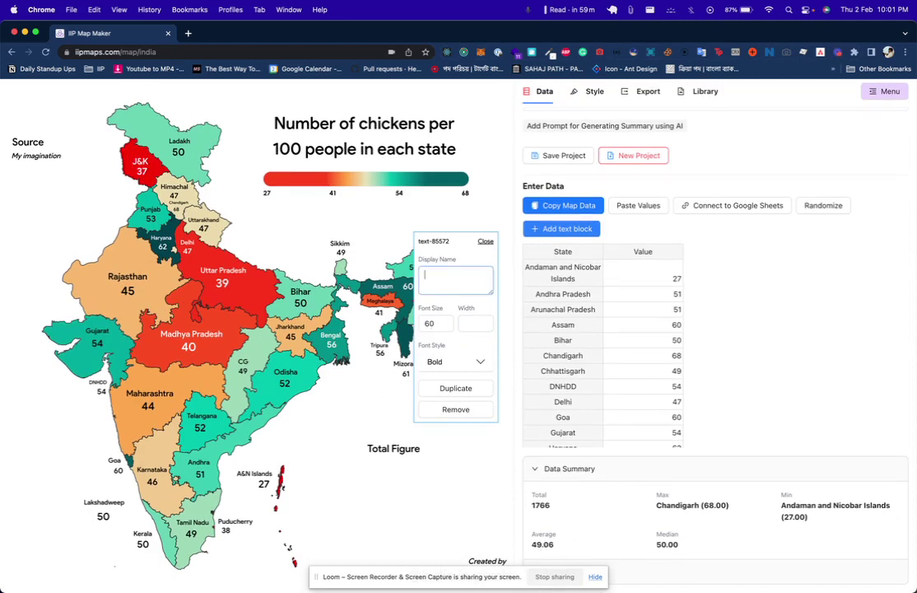
{"action": "type", "text": "49"}
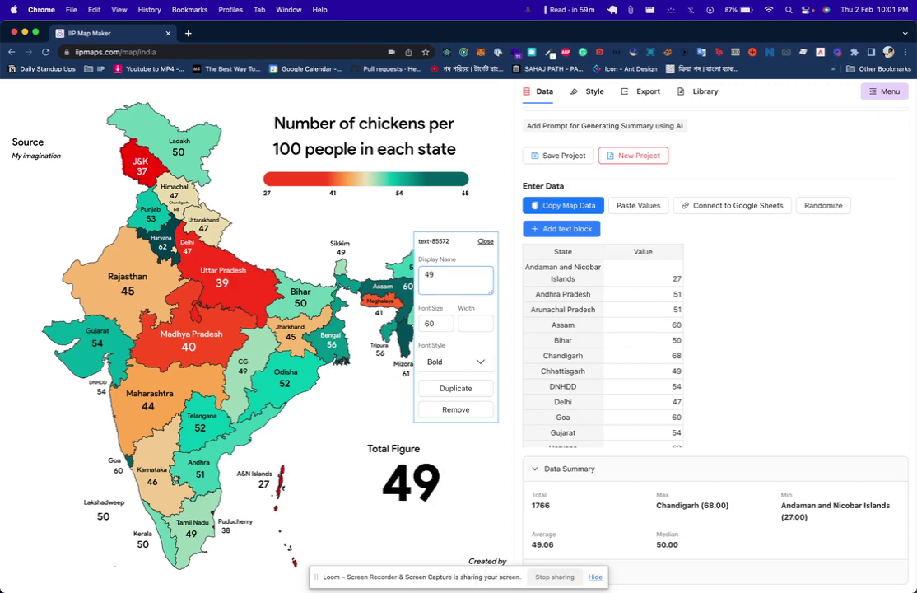
{"action": "type", "text": ".06"}
{"action": "left_click", "coordinate": [486, 241]}
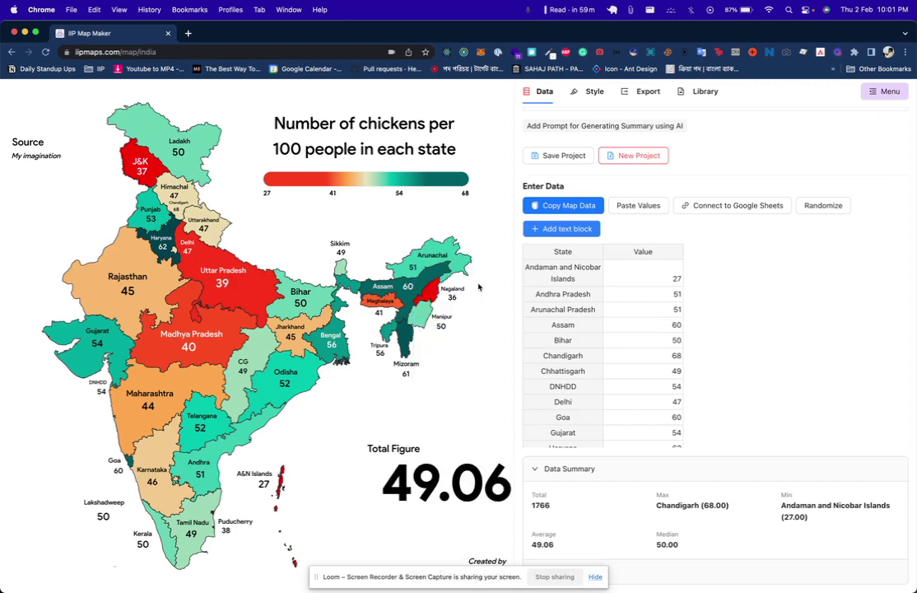
Rename the 'Total Figure' heading to 'Average figure'.
{"action": "left_click", "coordinate": [389, 449]}
{"action": "left_click", "coordinate": [456, 270]}
{"action": "key", "text": "BackSpace"}
{"action": "key", "text": "BackSpace"}
{"action": "key", "text": "BackSpace"}
{"action": "key", "text": "BackSpace"}
{"action": "key", "text": "BackSpace"}
{"action": "key", "text": "BackSpace"}
{"action": "key", "text": "BackSpace"}
{"action": "key", "text": "BackSpace"}
{"action": "key", "text": "BackSpace"}
{"action": "key", "text": "BackSpace"}
{"action": "key", "text": "BackSpace"}
{"action": "key", "text": "BackSpace"}
{"action": "type", "text": "Average figure"}
{"action": "left_click", "coordinate": [471, 238]}
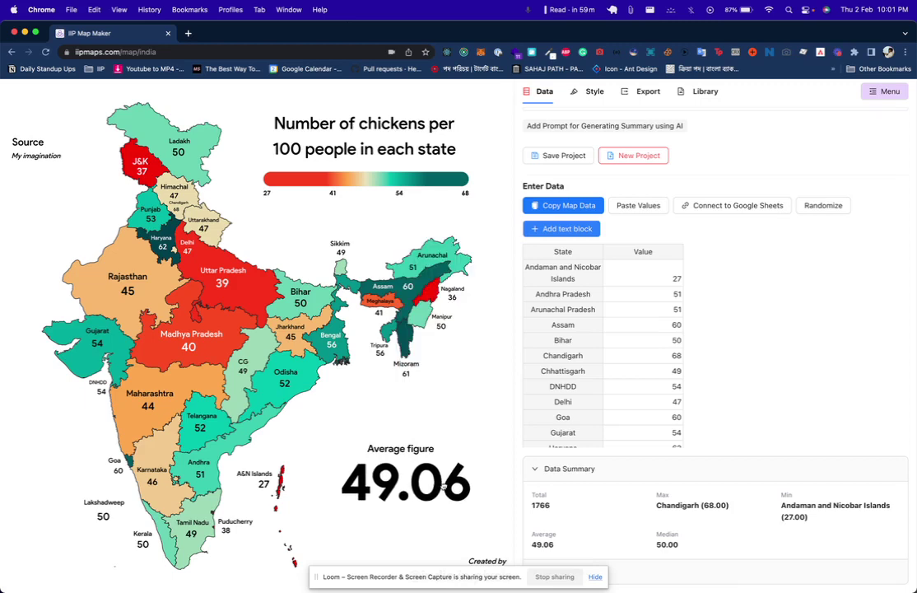
Download the chicken map as a PNG from the Export options and dismiss the download notice.
{"action": "left_click", "coordinate": [594, 576]}
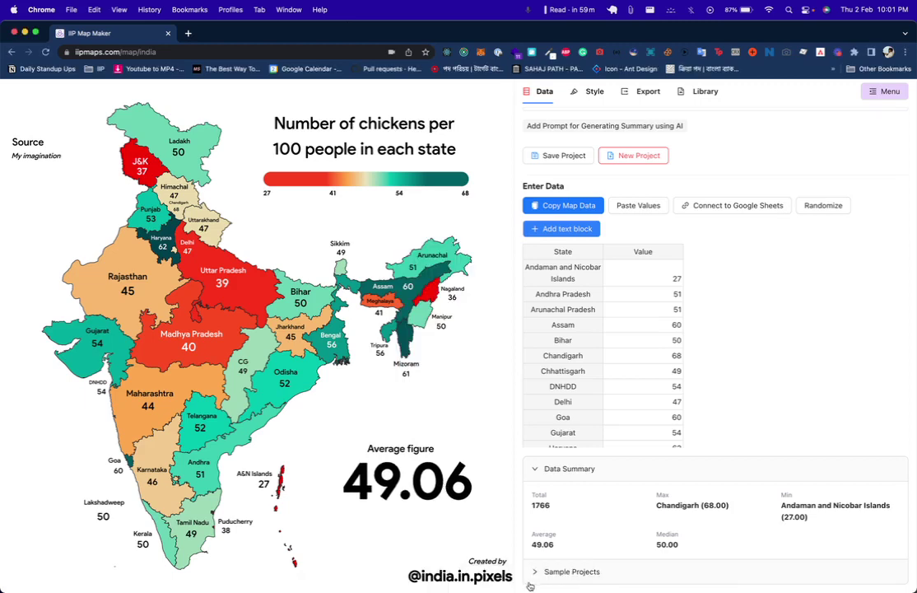
{"action": "left_click", "coordinate": [647, 91]}
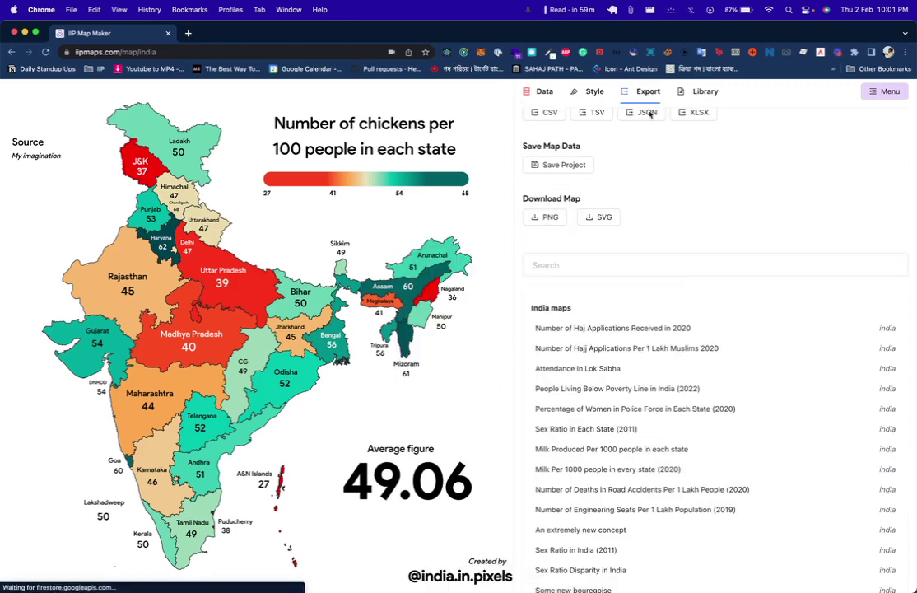
{"action": "left_click", "coordinate": [542, 217]}
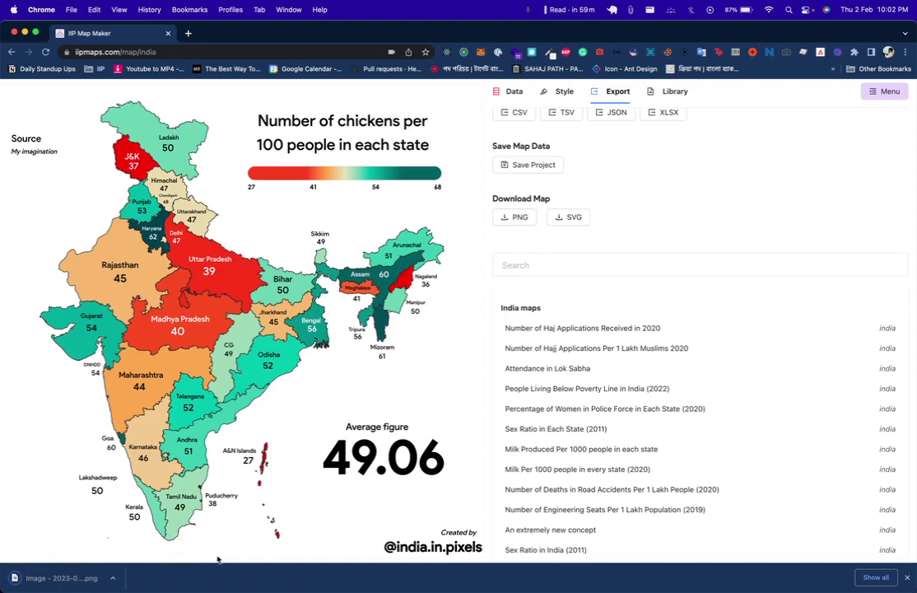
{"action": "left_click", "coordinate": [903, 578]}
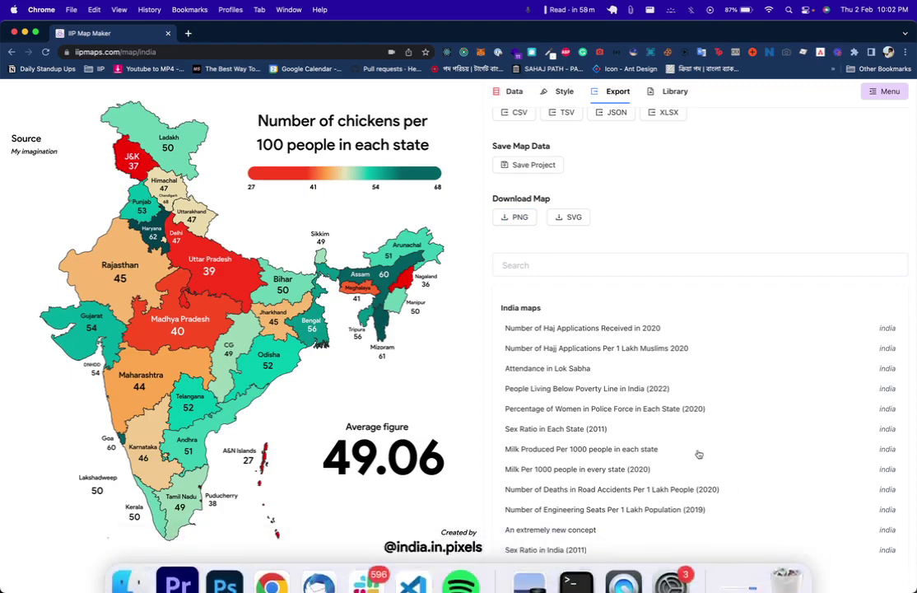
{"action": "scroll", "coordinate": [733, 484], "scroll_direction": "down", "scroll_amount": 15}
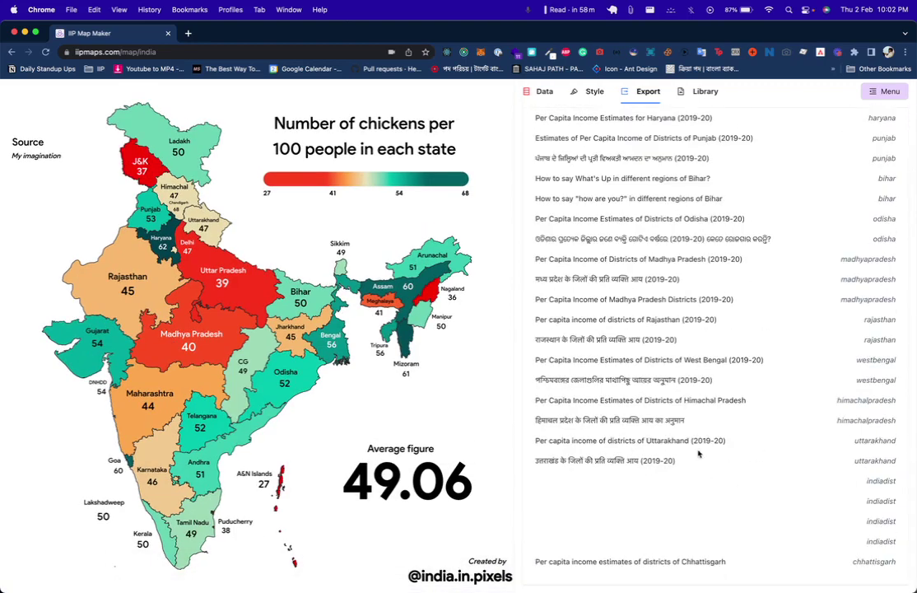
{"action": "scroll", "coordinate": [698, 453], "scroll_direction": "up", "scroll_amount": 10}
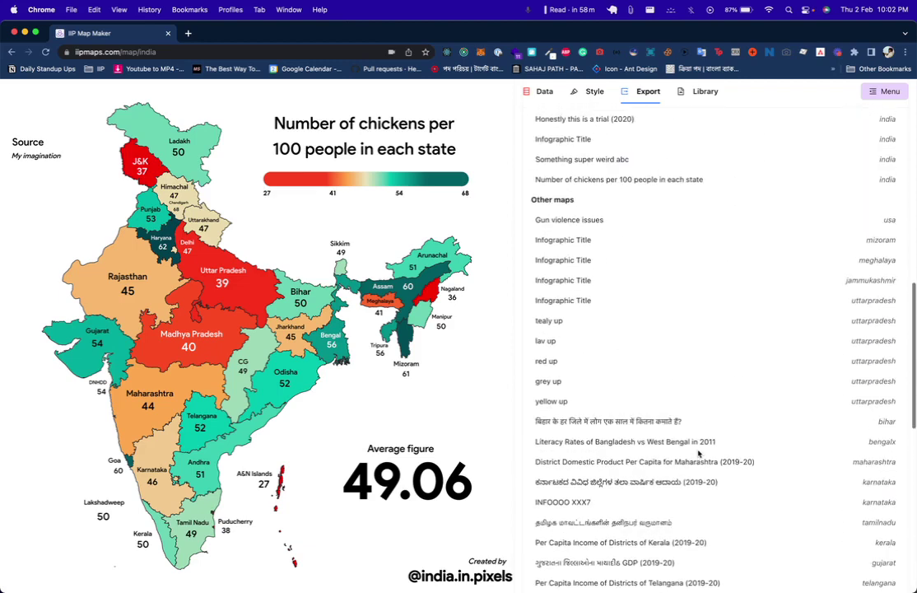
{"action": "scroll", "coordinate": [698, 453], "scroll_direction": "up", "scroll_amount": 5}
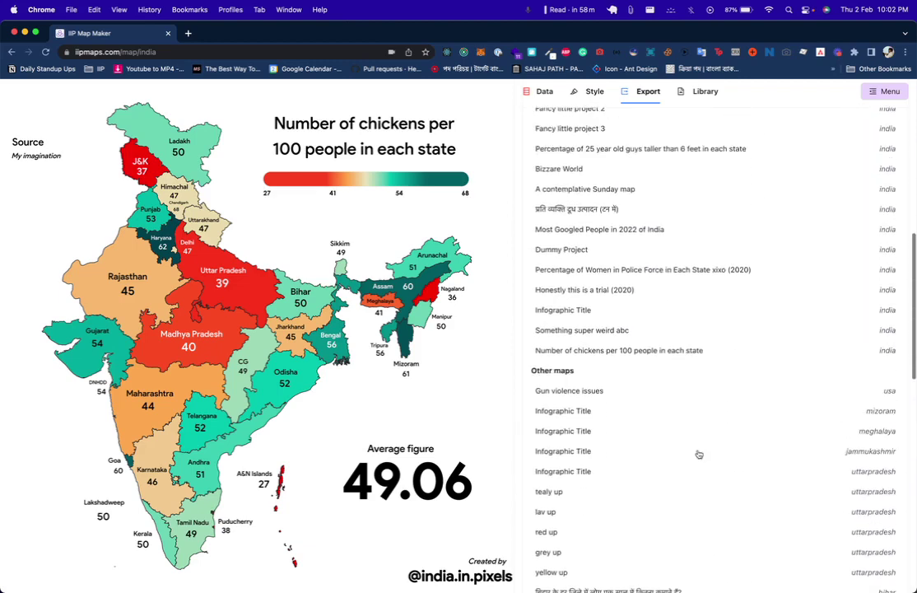
{"action": "scroll", "coordinate": [632, 323], "scroll_direction": "up", "scroll_amount": 5}
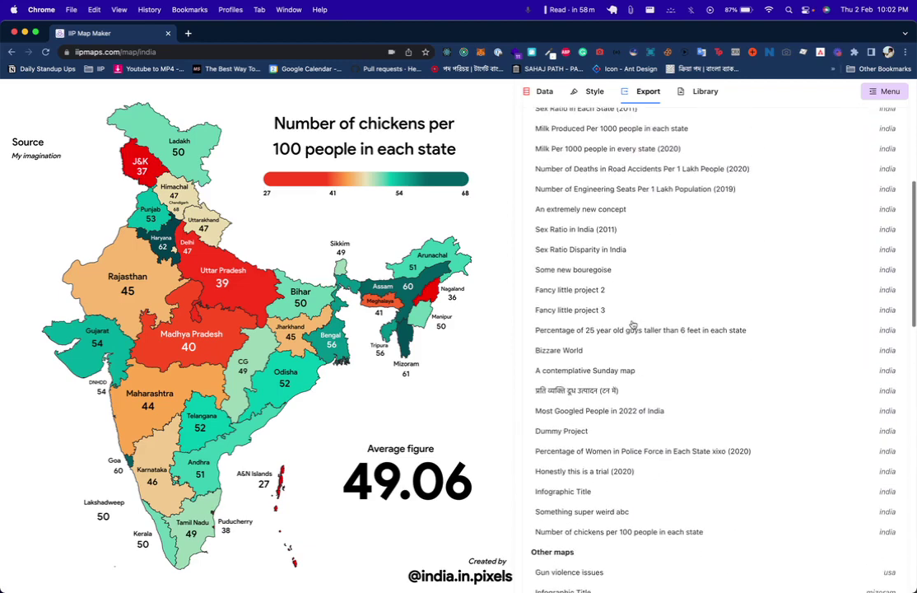
{"action": "scroll", "coordinate": [633, 323], "scroll_direction": "up", "scroll_amount": 1}
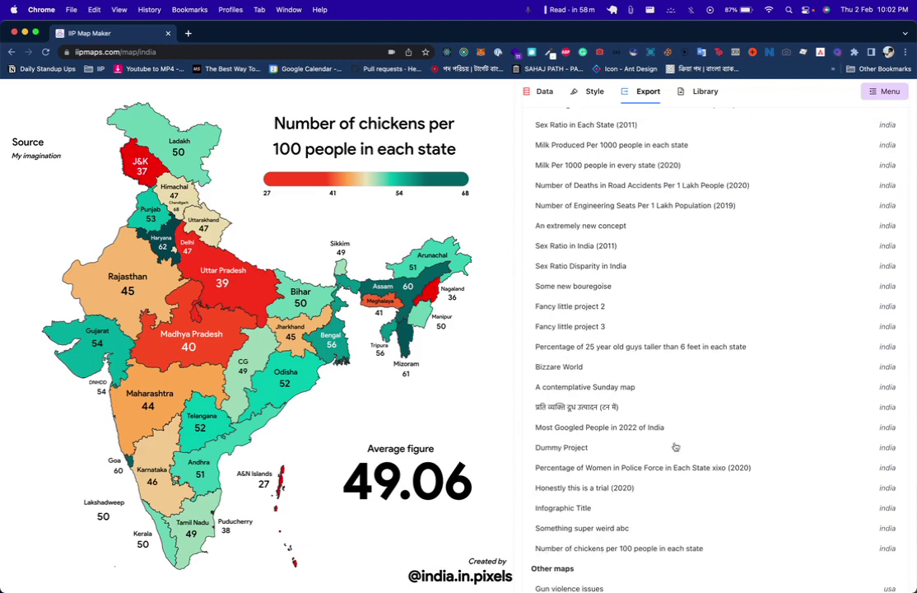
{"action": "scroll", "coordinate": [671, 435], "scroll_direction": "up", "scroll_amount": 5}
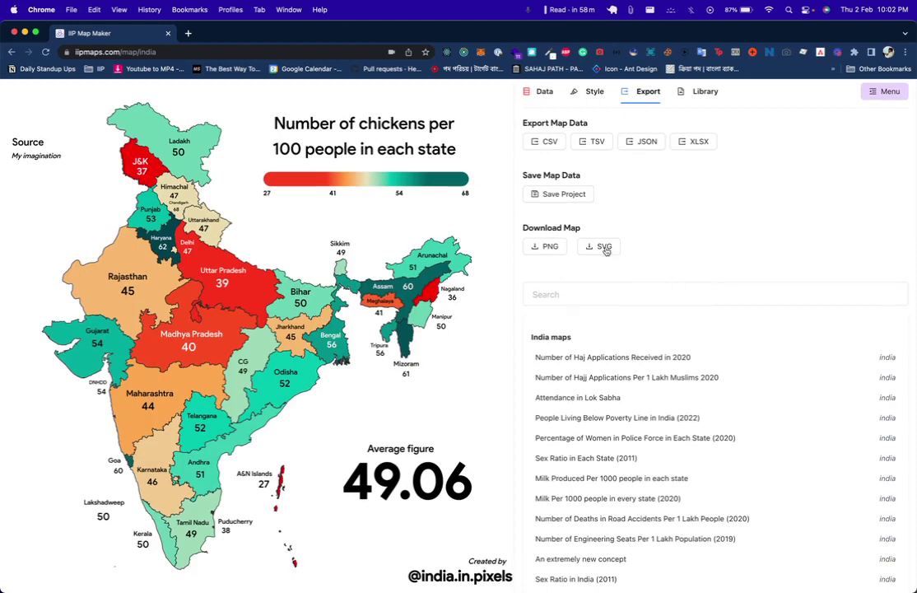
Insert the Bulbasaur library image and shrink it into the lower-left corner beside Lakshadweep.
{"action": "left_click", "coordinate": [694, 93]}
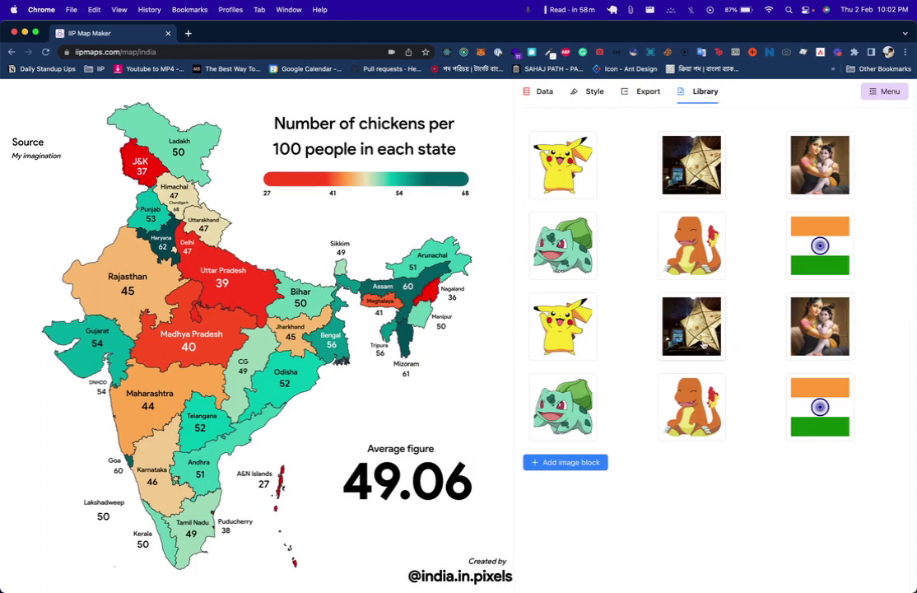
{"action": "left_click", "coordinate": [563, 244]}
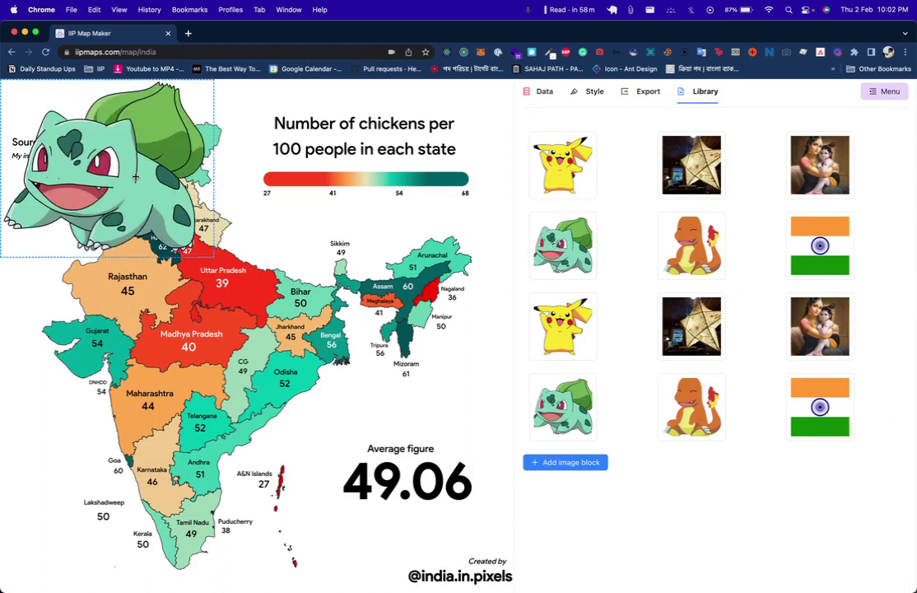
{"action": "left_click_drag", "start_coordinate": [121, 158], "coordinate": [422, 445]}
{"action": "left_click_drag", "start_coordinate": [287, 349], "coordinate": [30, 479]}
{"action": "left_click", "coordinate": [648, 91]}
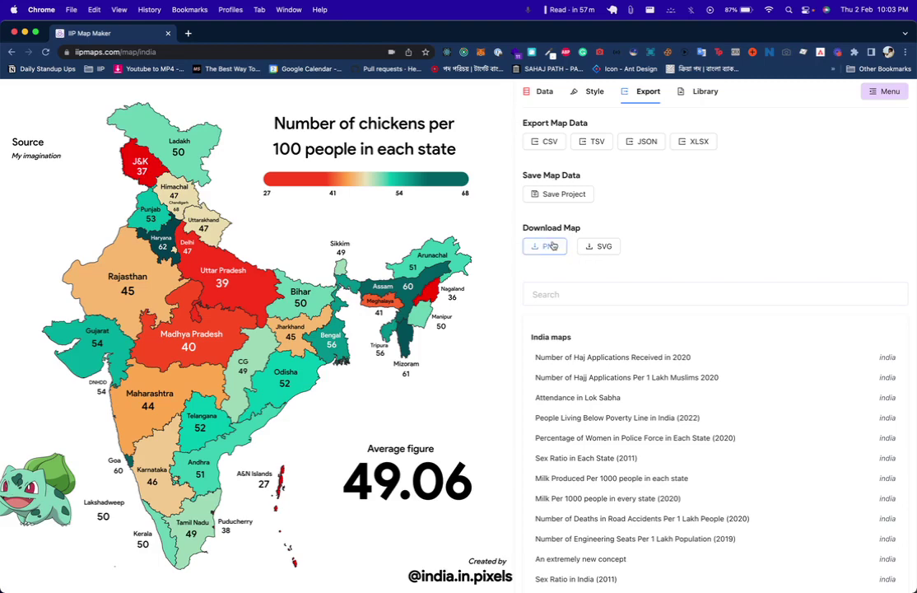
Export the Bulbasaur-decorated India map as PNG, review the download in Preview, then return to Chrome.
{"action": "left_click", "coordinate": [550, 246]}
{"action": "left_click", "coordinate": [41, 580]}
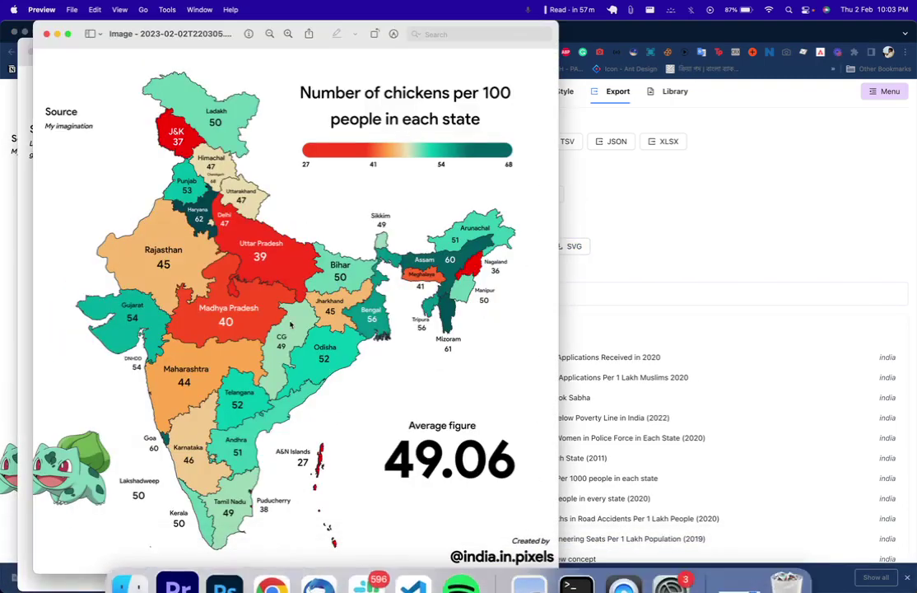
{"action": "left_click", "coordinate": [47, 35]}
{"action": "left_click", "coordinate": [492, 209]}
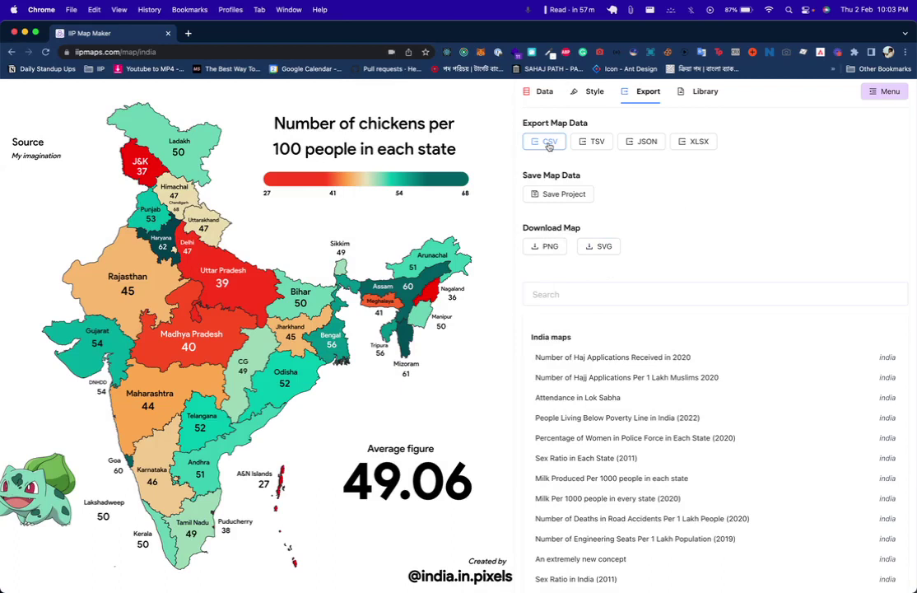
Show the state data table (total 1766, average 49.06) and try nudging the Bihar label.
{"action": "left_click", "coordinate": [543, 91]}
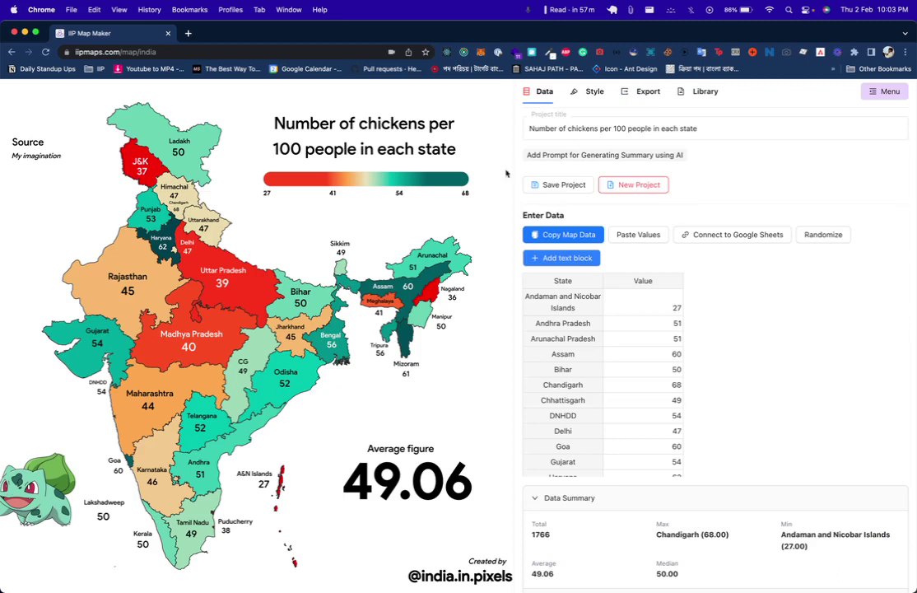
{"action": "mouse_move", "coordinate": [300, 293]}
{"action": "left_mouse_down"}
{"action": "mouse_move", "coordinate": [301, 256]}
{"action": "mouse_move", "coordinate": [264, 291]}
{"action": "mouse_move", "coordinate": [229, 253]}
{"action": "mouse_move", "coordinate": [265, 255]}
{"action": "mouse_move", "coordinate": [301, 293]}
{"action": "left_mouse_up"}
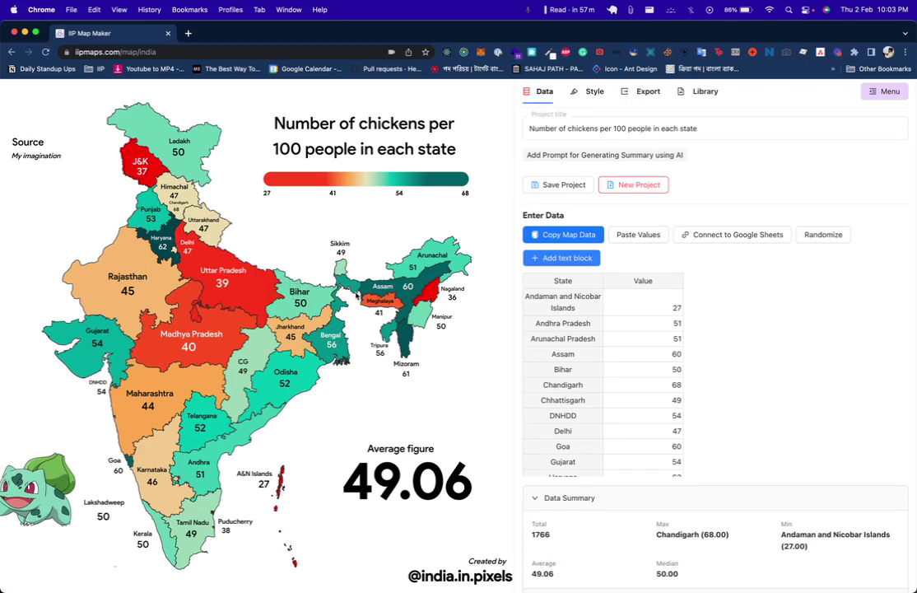